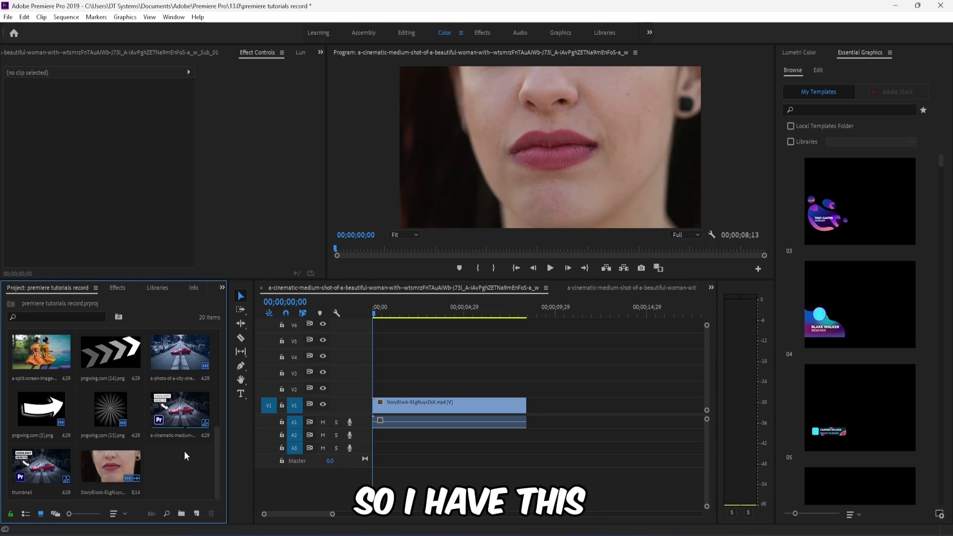
- Scrub the playhead to preview a later moment of the lips clip
{"action": "mouse_move", "coordinate": [396, 305]}
{"action": "left_mouse_down"}
{"action": "mouse_move", "coordinate": [427, 305]}
{"action": "mouse_move", "coordinate": [400, 304]}
{"action": "left_mouse_up"}
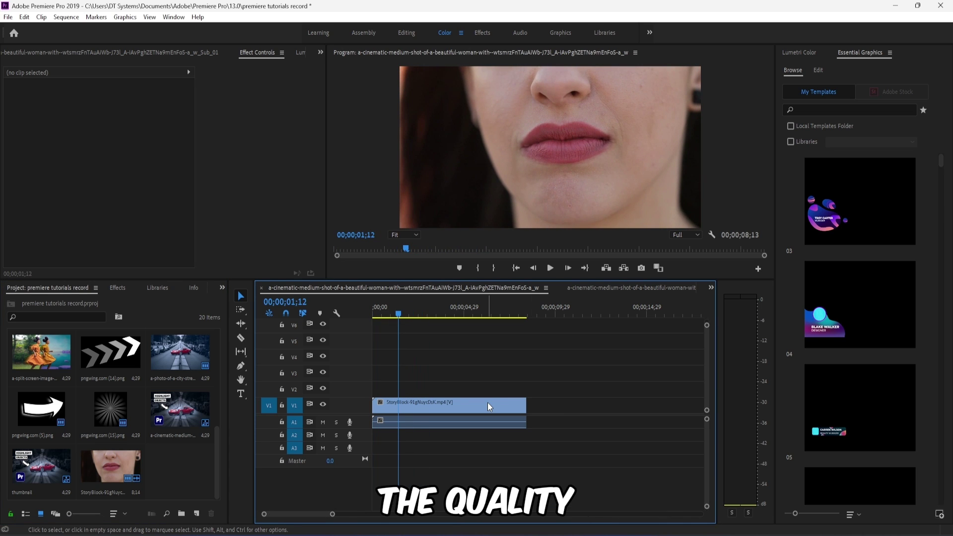
- Create a new adjustment layer with default video settings
{"action": "left_click", "coordinate": [197, 515]}
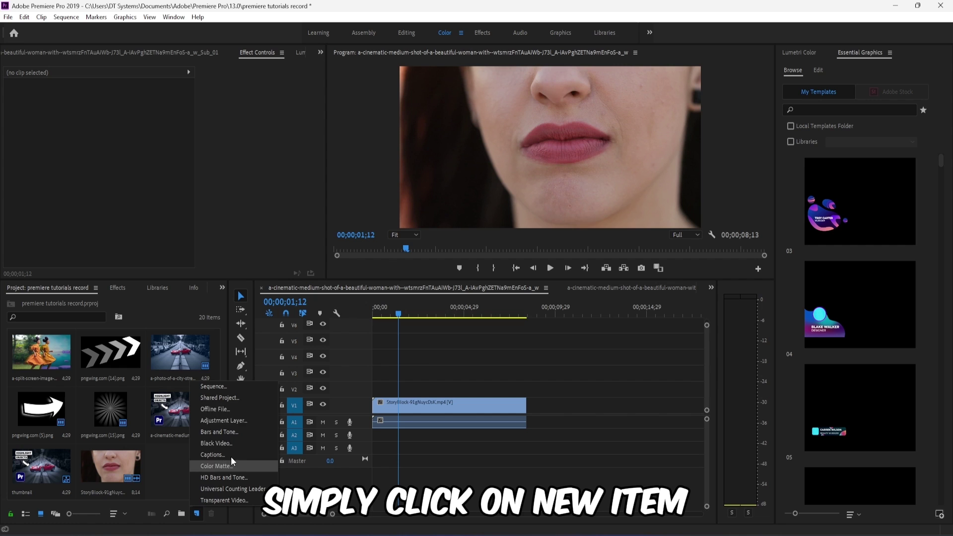
{"action": "left_click", "coordinate": [234, 420]}
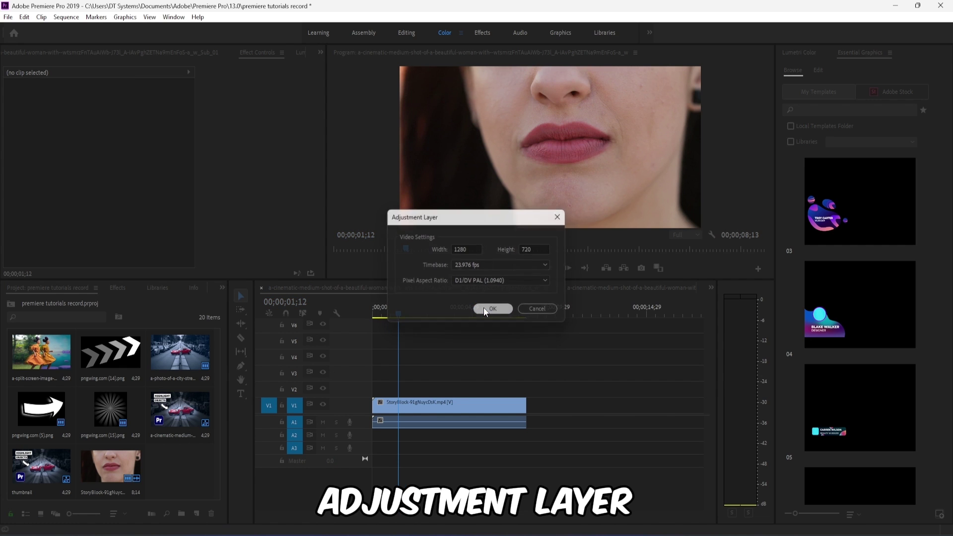
{"action": "left_click", "coordinate": [488, 309]}
- Place the adjustment layer on V2 above the clip and extend it to the clip's end
{"action": "mouse_move", "coordinate": [180, 469]}
{"action": "left_mouse_down"}
{"action": "mouse_move", "coordinate": [356, 421]}
{"action": "mouse_move", "coordinate": [396, 392]}
{"action": "left_mouse_up"}
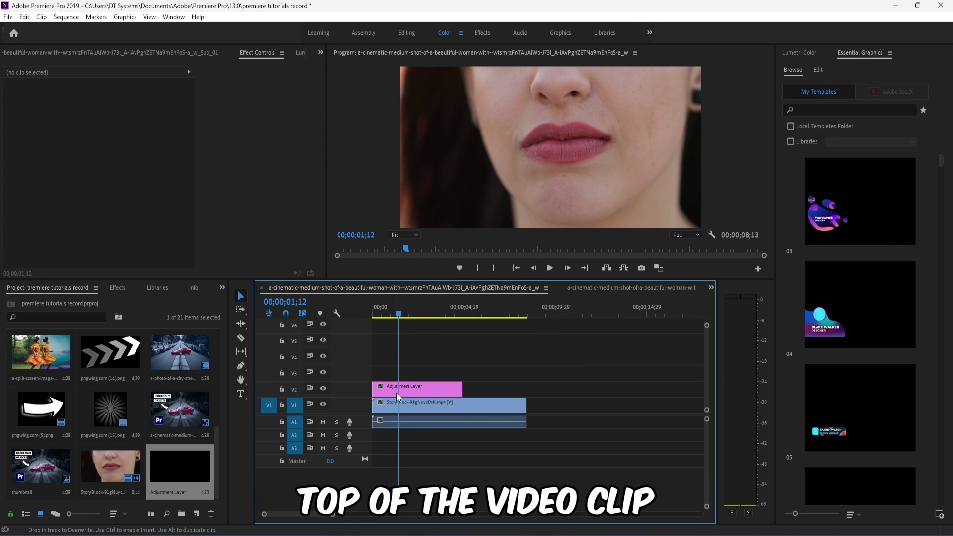
{"action": "left_click", "coordinate": [445, 390]}
{"action": "left_click_drag", "start_coordinate": [462, 388], "coordinate": [525, 387]}
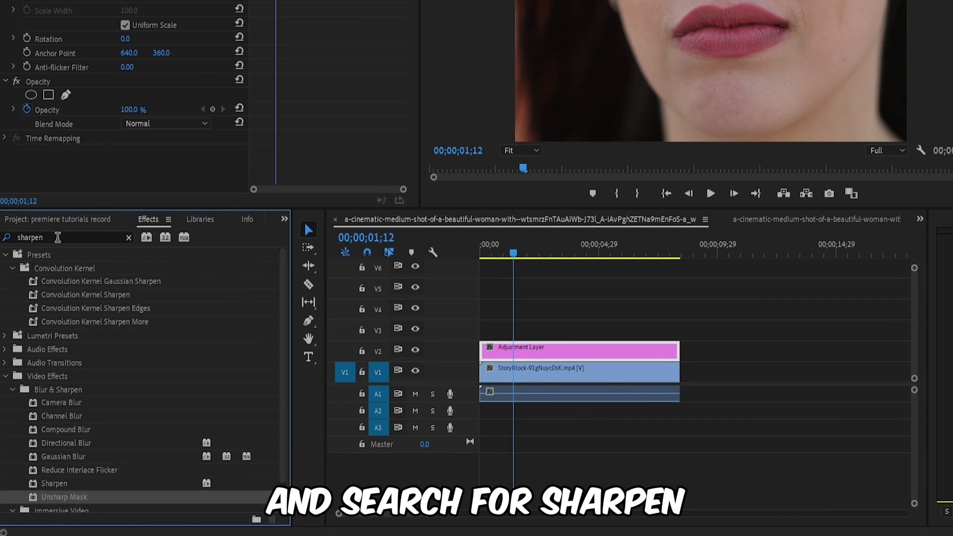
- Drag Sharpen and Unsharp Mask from the Effects panel onto the adjustment layer
{"action": "left_click_drag", "start_coordinate": [74, 483], "coordinate": [537, 355]}
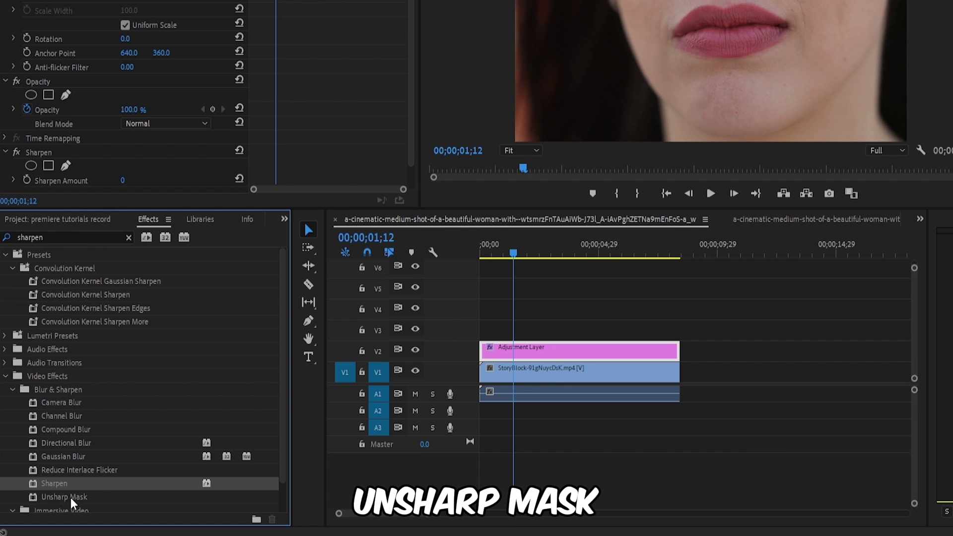
{"action": "left_click_drag", "start_coordinate": [71, 497], "coordinate": [414, 389]}
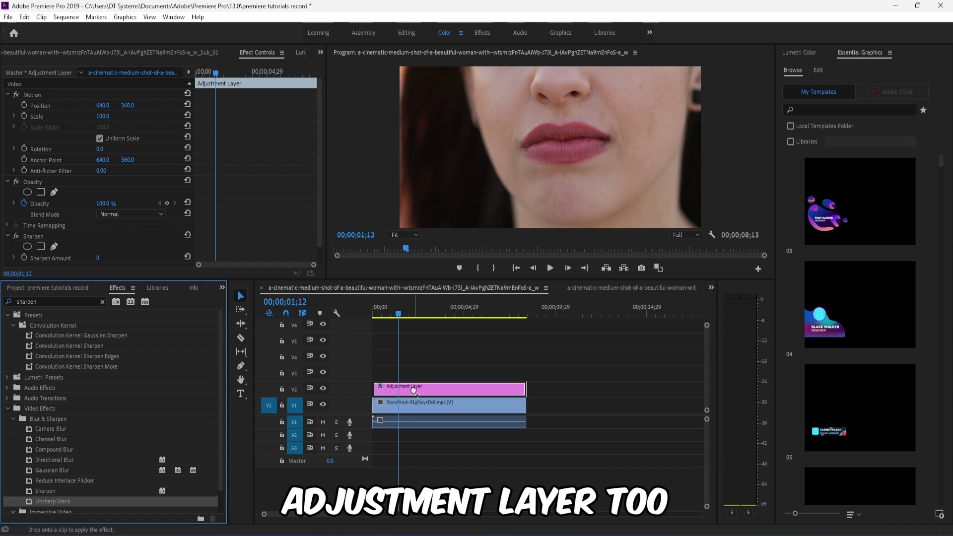
- Enter Sharpen Amount 15 and Unsharp Mask Amount 150 in Effect Controls
{"action": "left_click", "coordinate": [261, 54]}
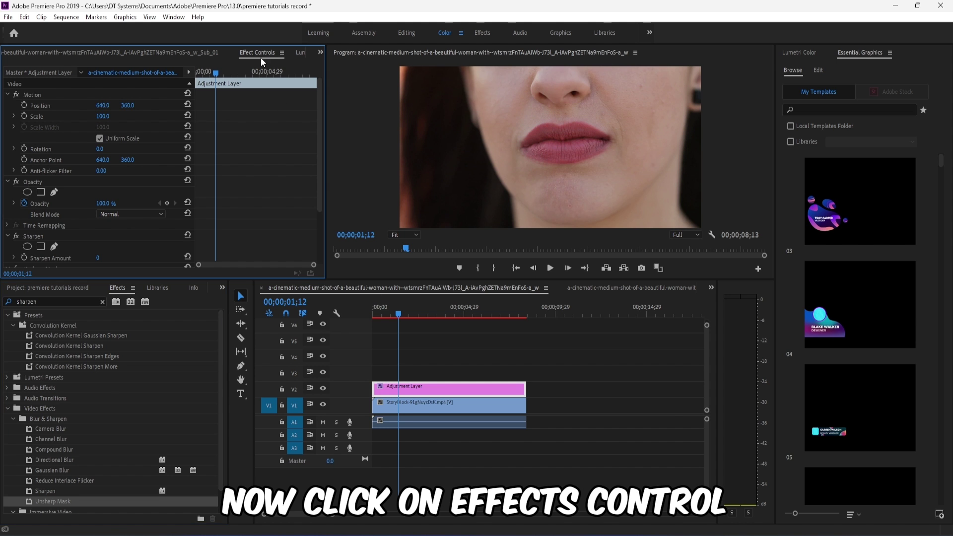
{"action": "scroll", "coordinate": [358, 201], "scroll_direction": "down", "scroll_amount": 3}
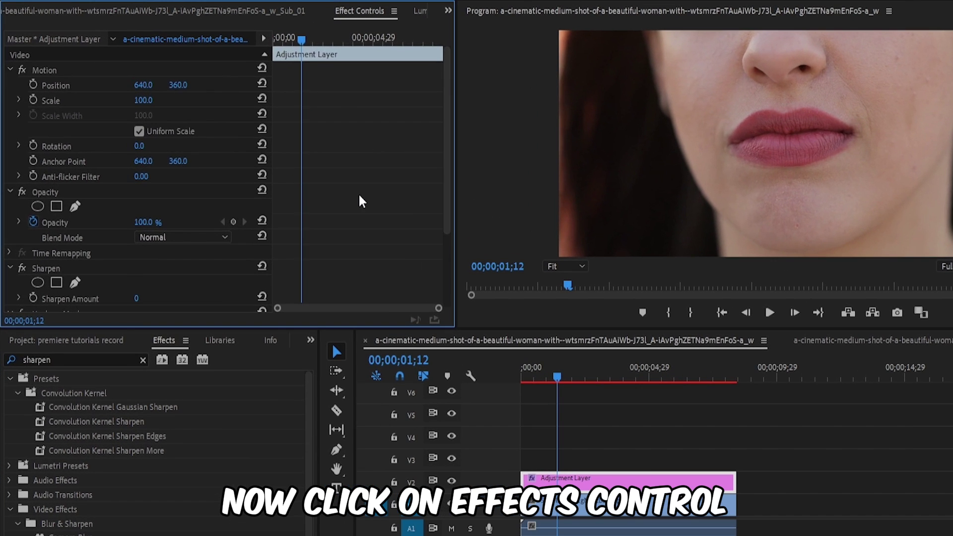
{"action": "type", "text": "15"}
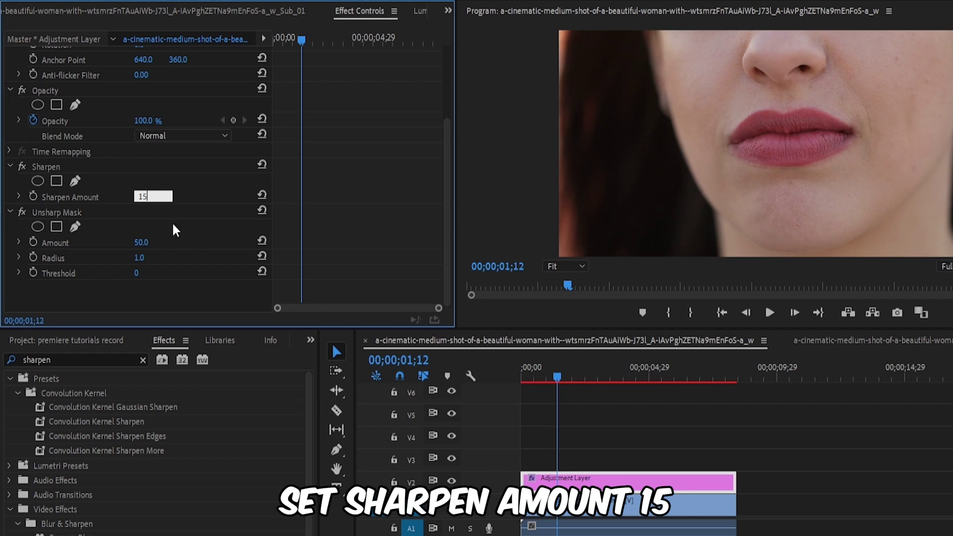
{"action": "type", "text": "150"}
{"action": "key", "text": "Return"}
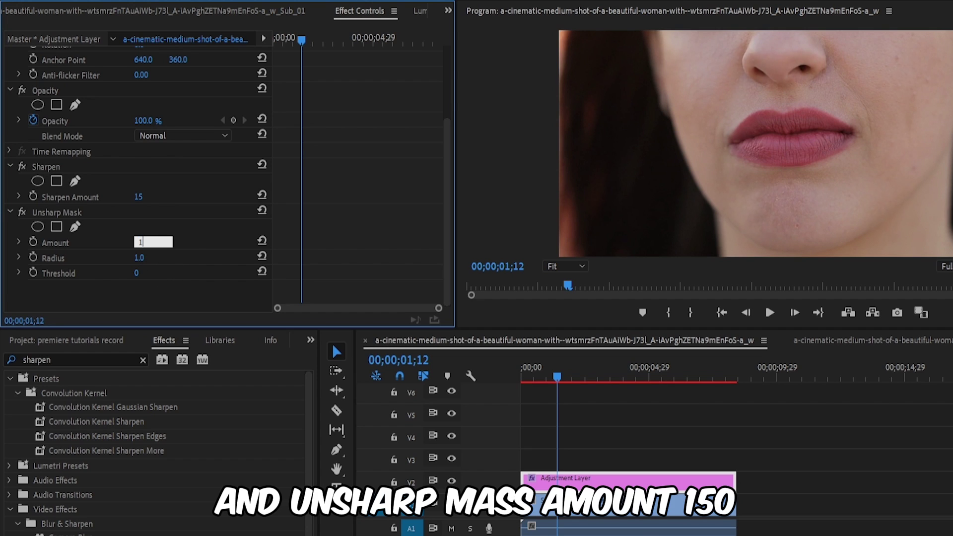
{"action": "key", "text": "Return"}
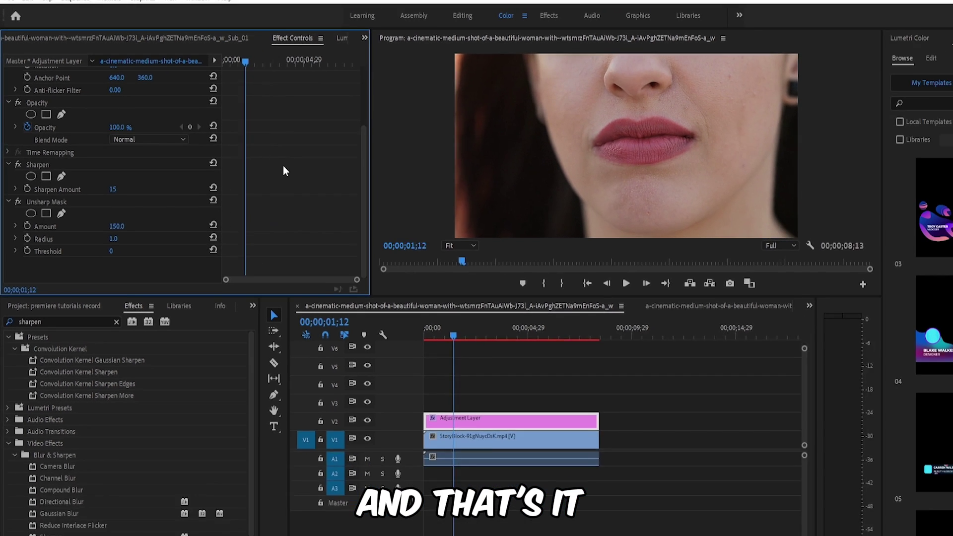